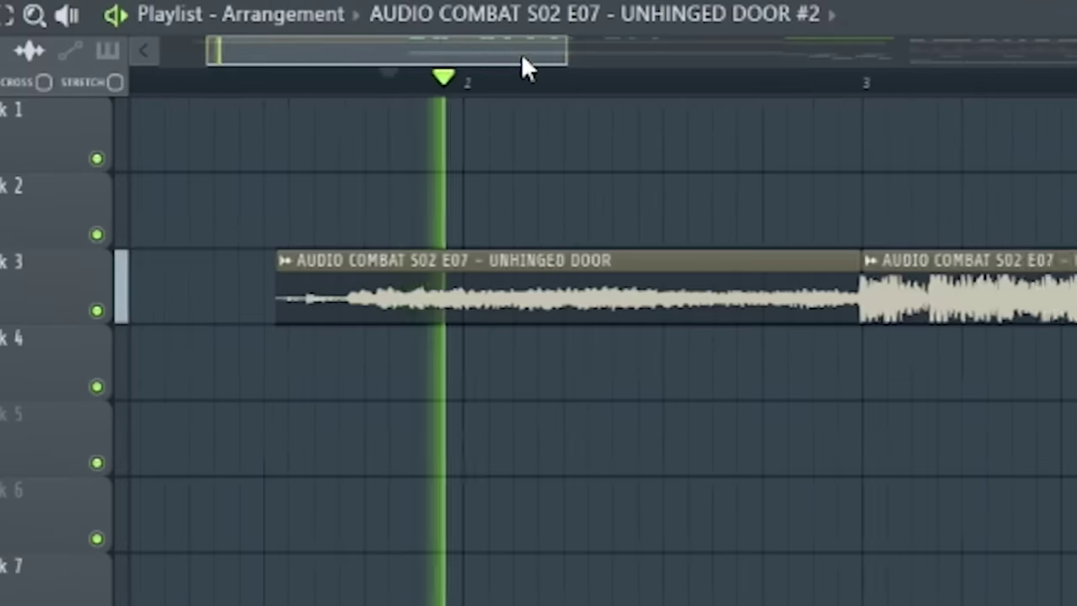
Look through the arrangement's build-up and drop sections while auditioning parts of them
left_click_drag(521, 55, 560, 61)
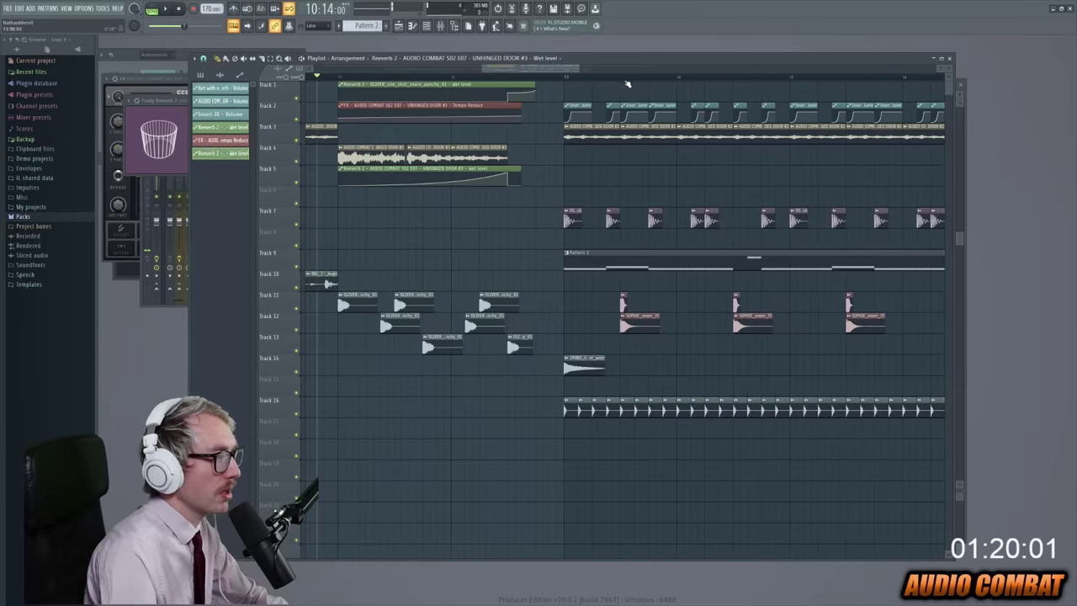
left_click_drag(559, 68, 552, 69)
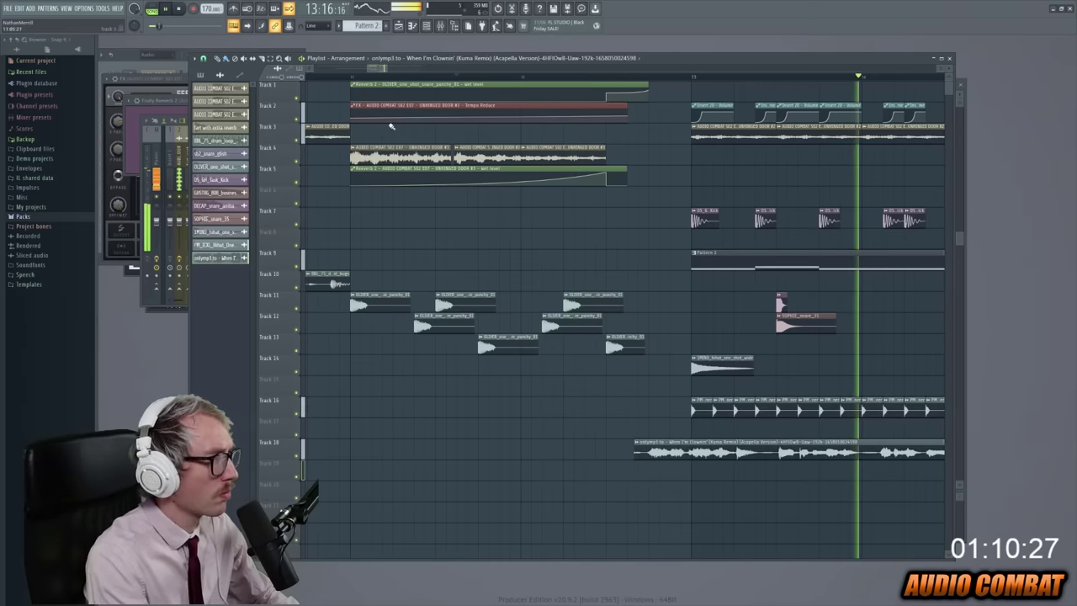
scroll(680, 452, "down", 2)
scroll(450, 94, "down", 2)
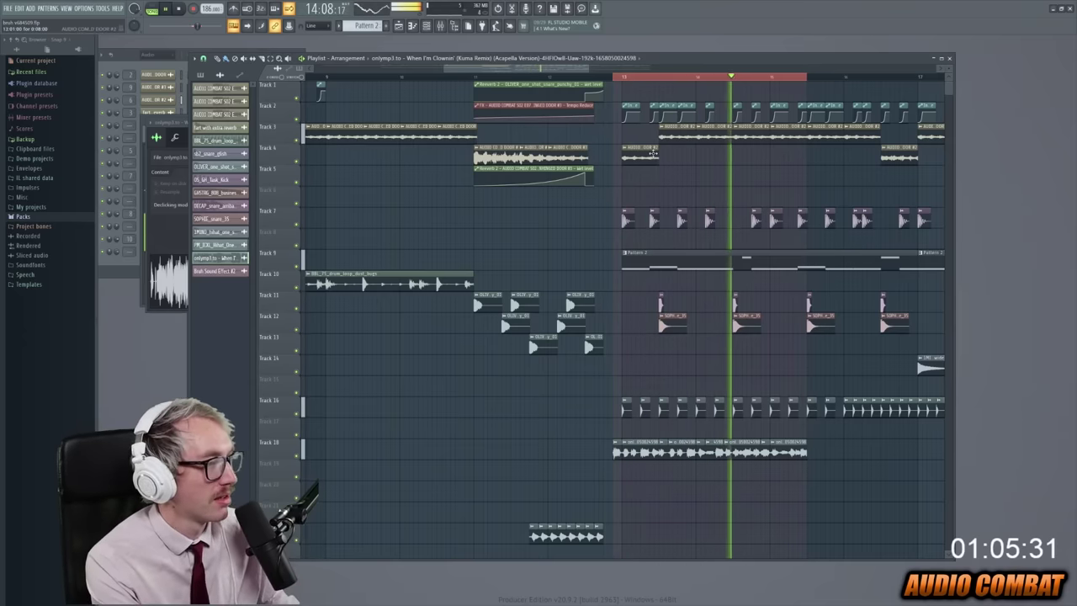
key("space")
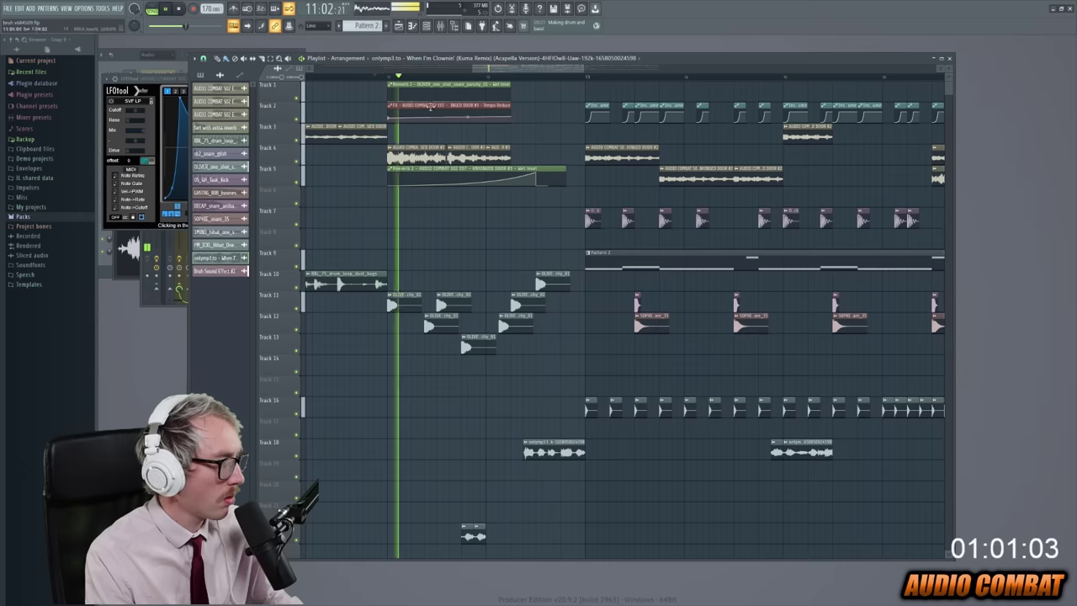
left_click_drag(565, 69, 522, 71)
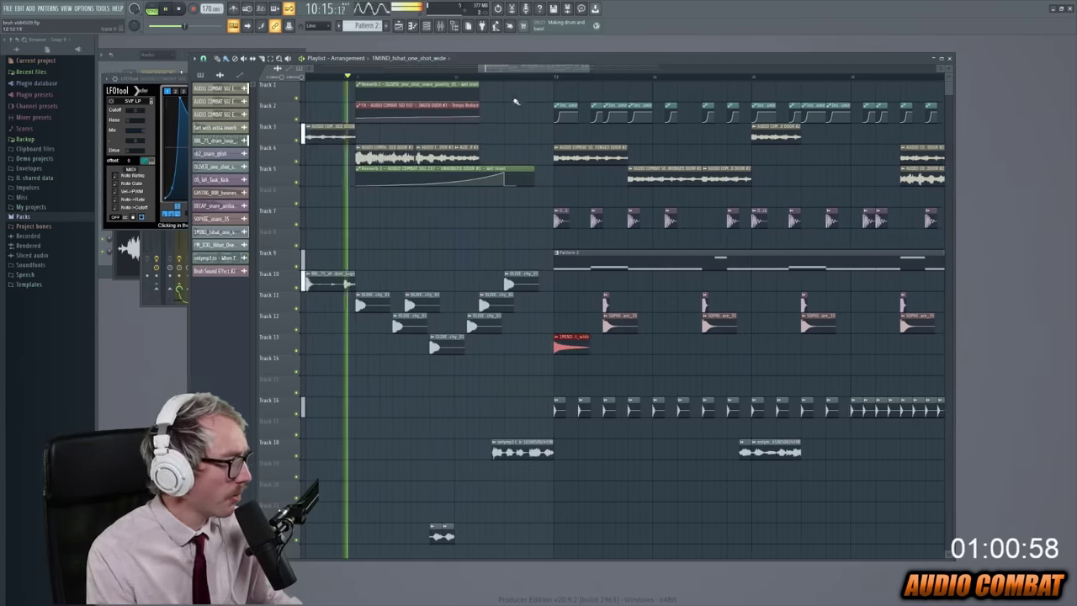
scroll(509, 332, "down", 5)
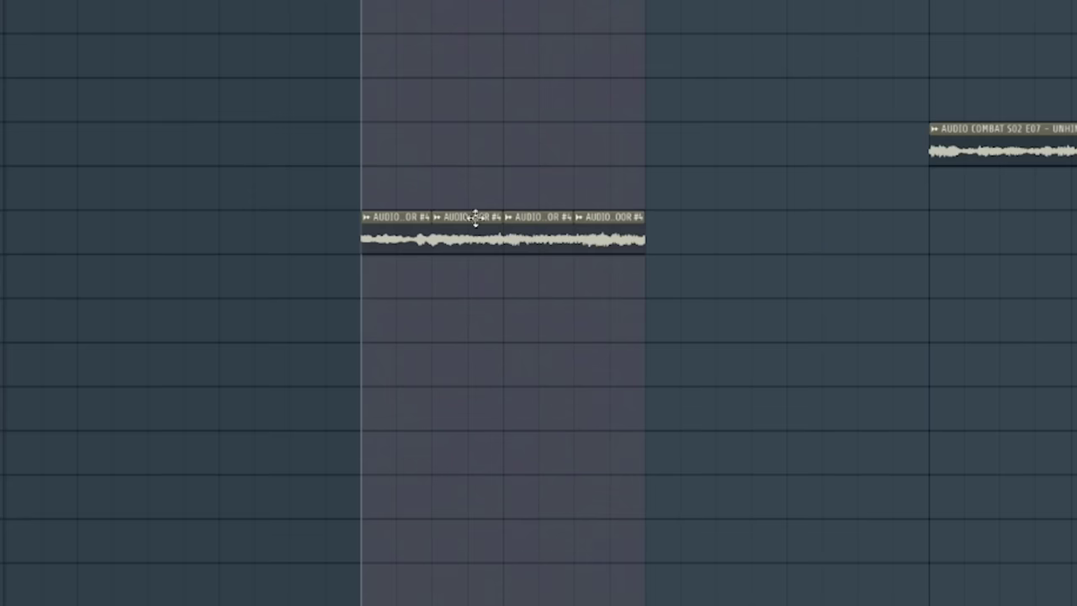
Move the second and fourth audio slices down to tracks 9 and 11, and trim the stretched first slice to its slot
left_click_drag(476, 219, 484, 283)
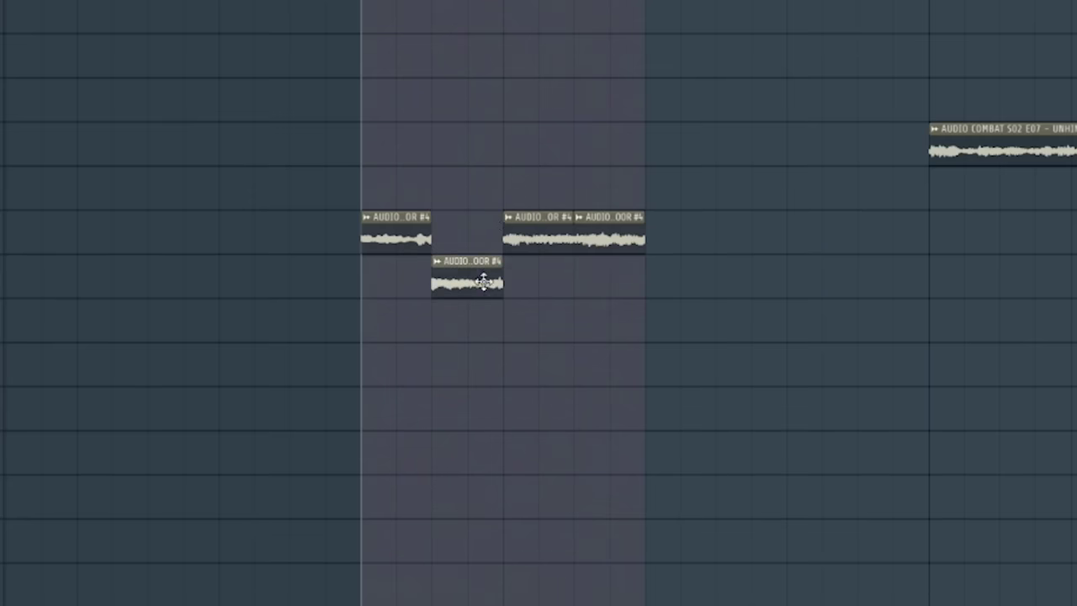
left_click_drag(615, 212, 627, 349)
double_click(370, 225)
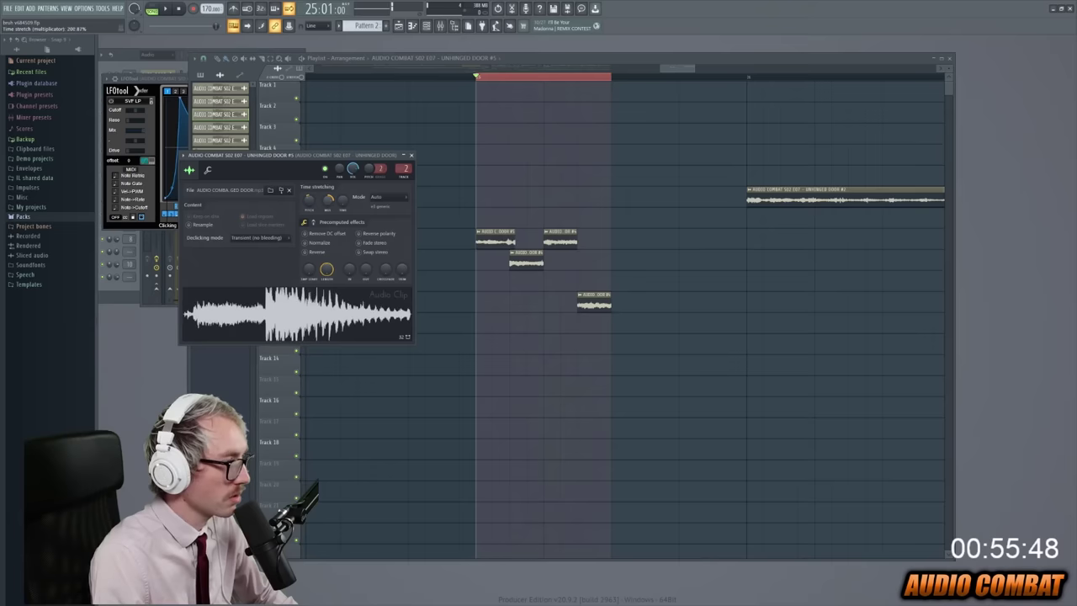
key("Escape")
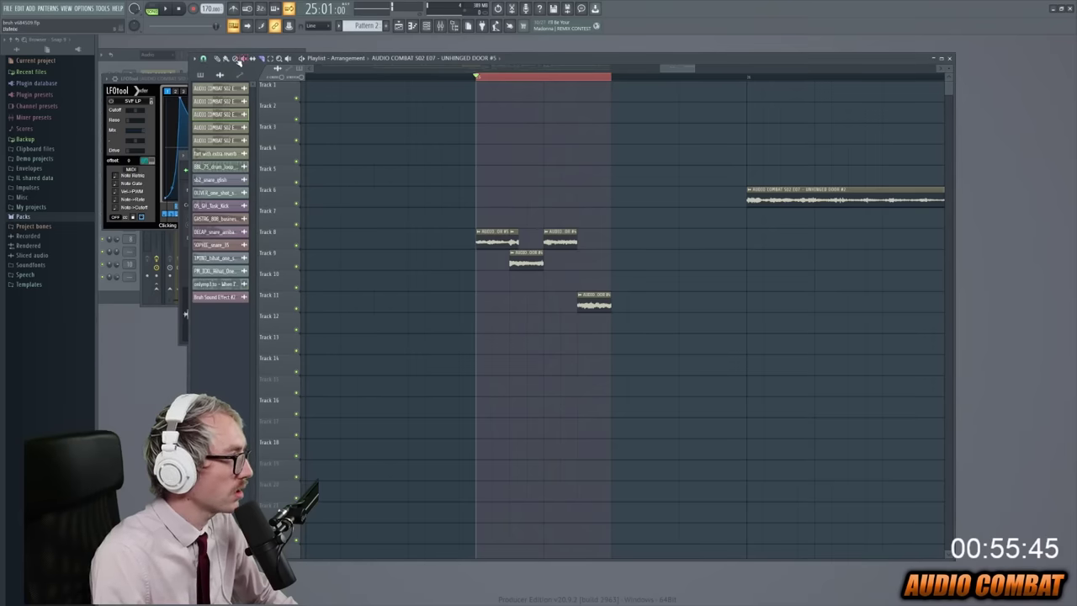
left_click_drag(520, 242, 509, 242)
key("space")
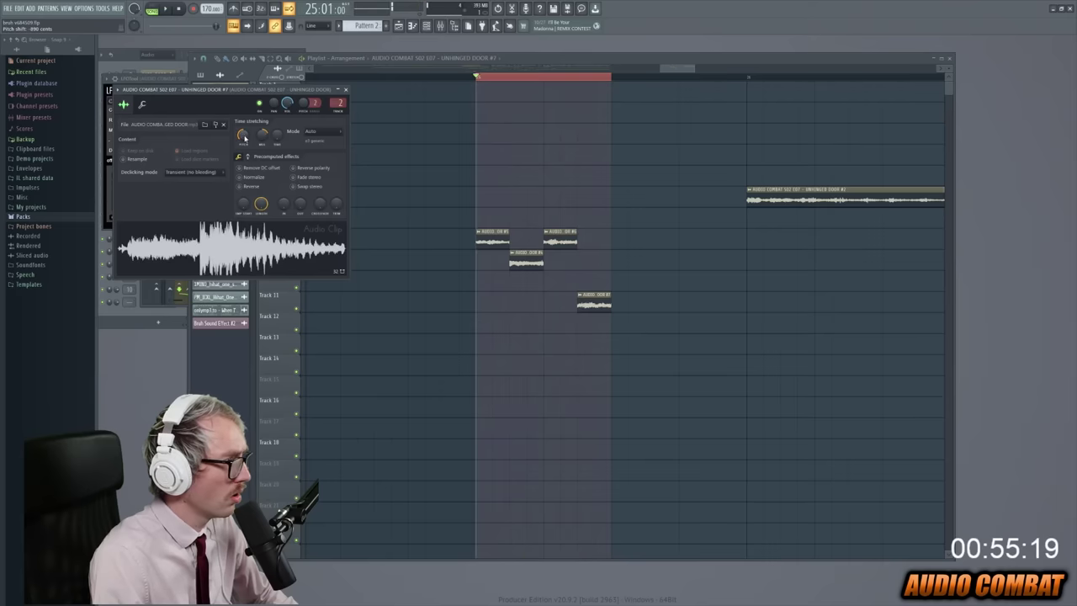
Bring up the channel routing options of mixer insert 13 and open the settings of the third audio slice
key("F9")
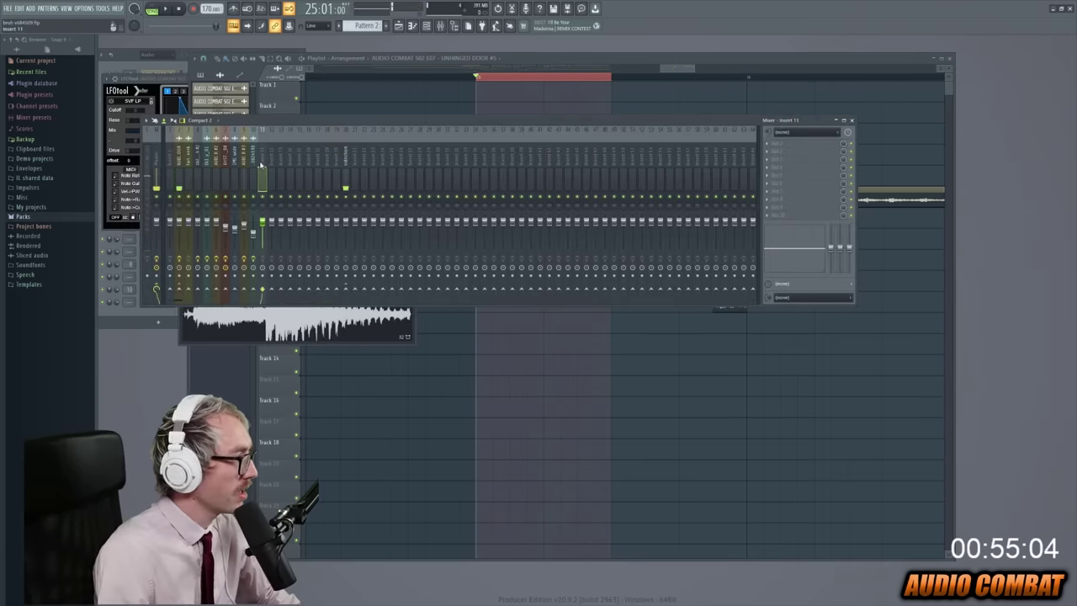
right_click(261, 164)
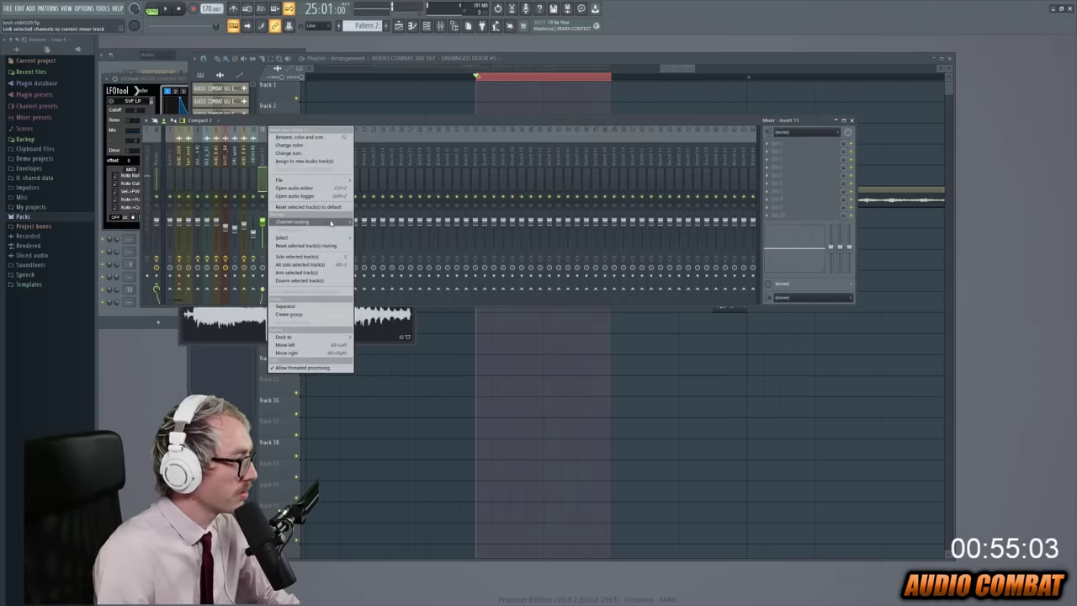
key("Escape")
key("F9")
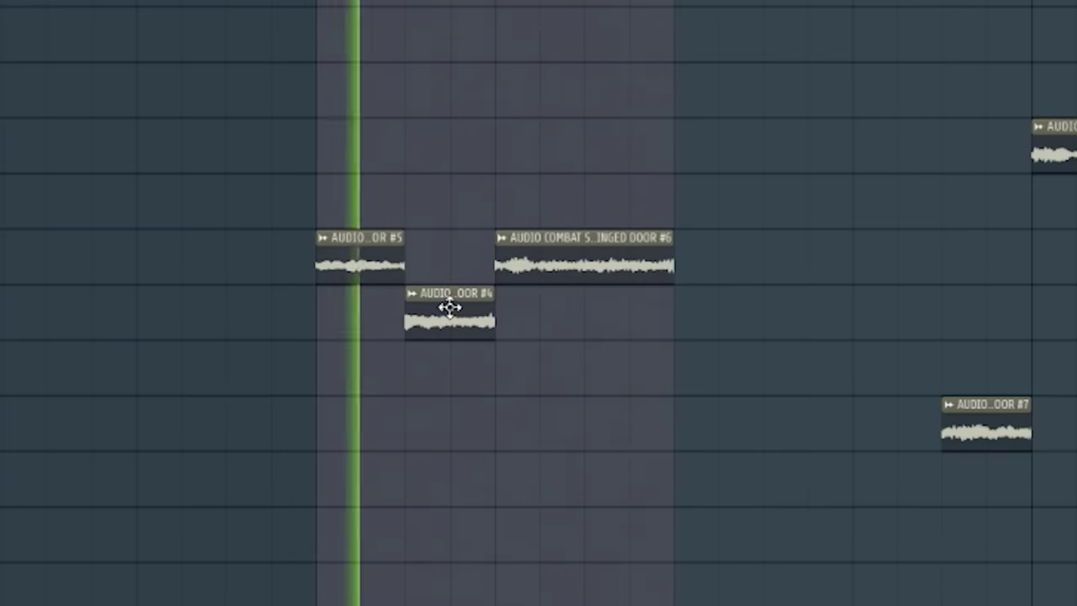
double_click(523, 261)
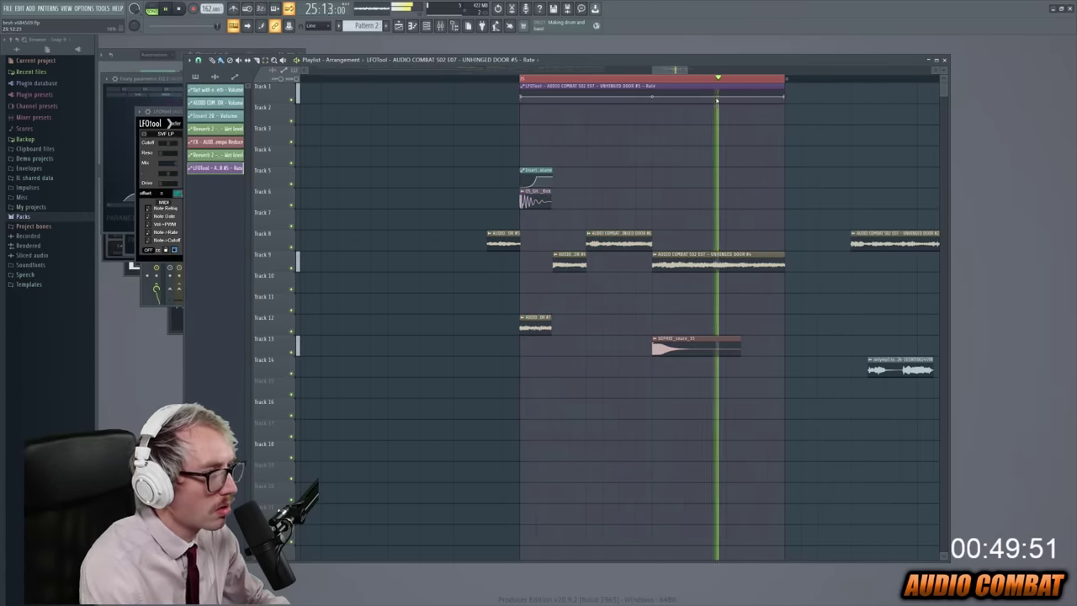
Add a control point near 25:13 on the LFOTool rate automation clip on track 1
key("space")
right_click(716, 101)
left_click(739, 101)
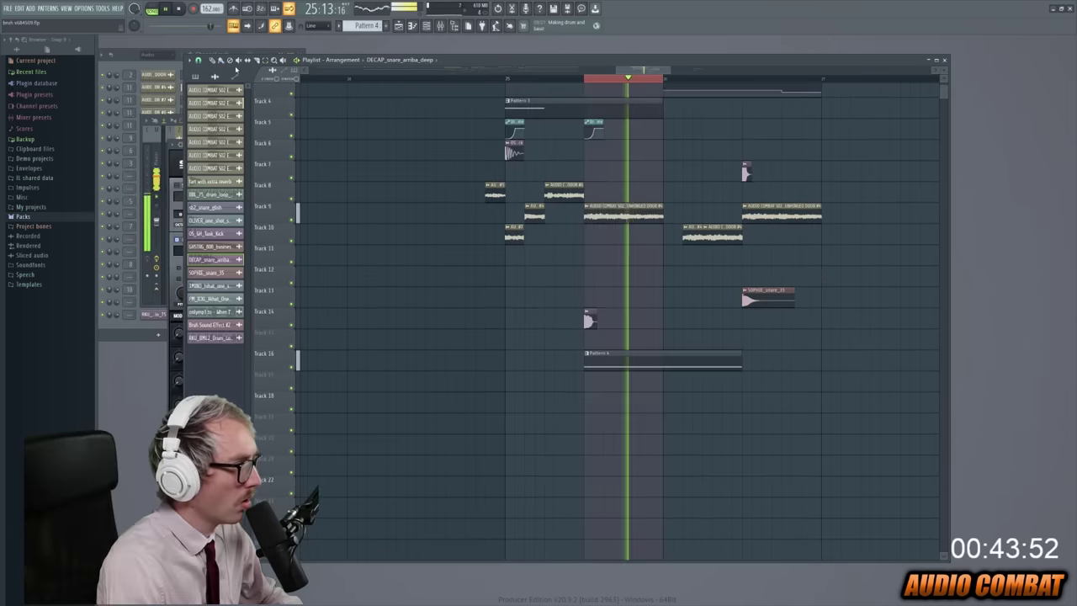
Open the topmost channel from the channel rack
key("F6")
left_click(157, 74)
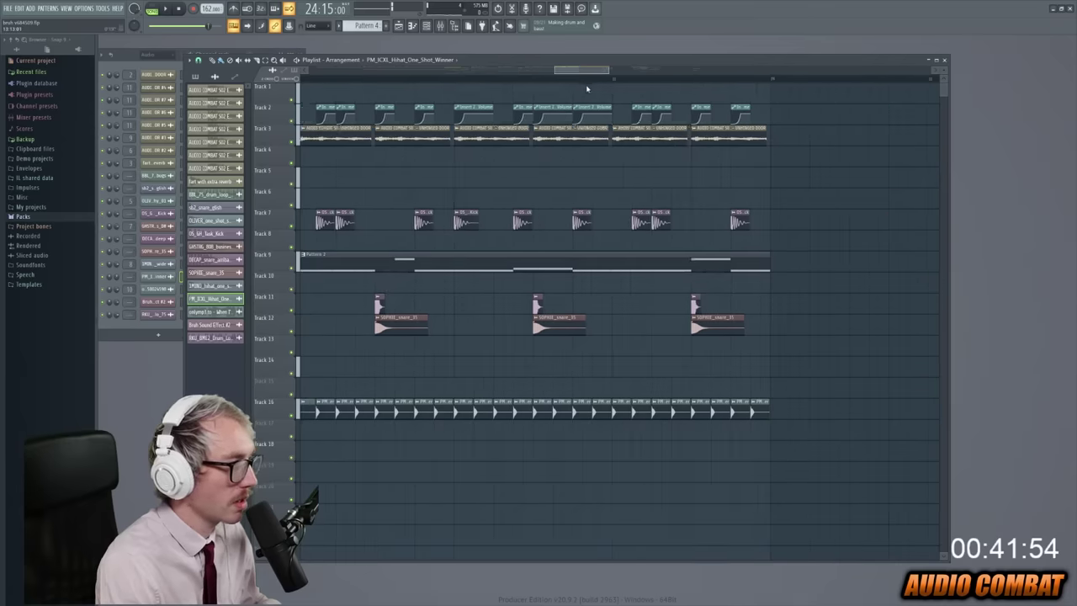
Fill the gap in the "annoying little guy" row on track 18 with another clip of the sample
scroll(557, 296, "down", 4)
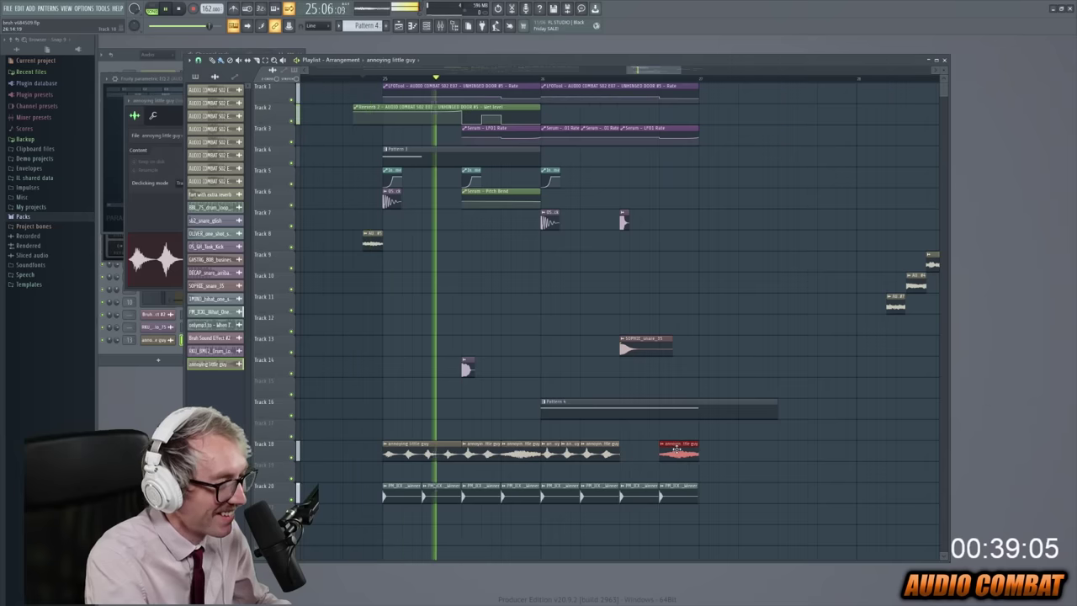
left_click_drag(676, 448, 637, 443)
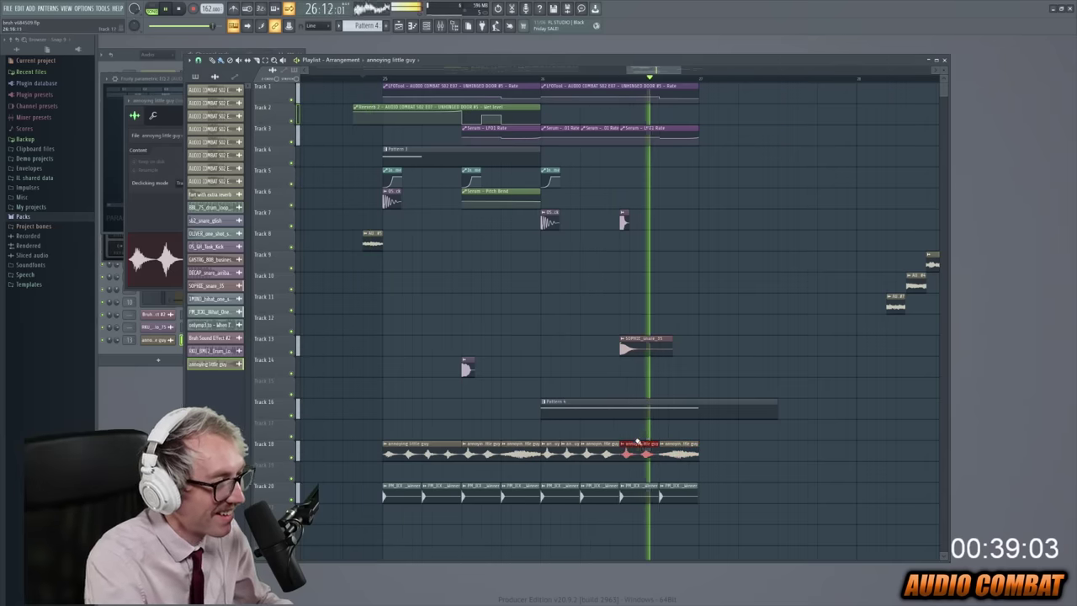
key("space")
Select the leftover audio slices and vocal clip after the drop and move them out of the way to around bar 36
scroll(556, 410, "down", 5)
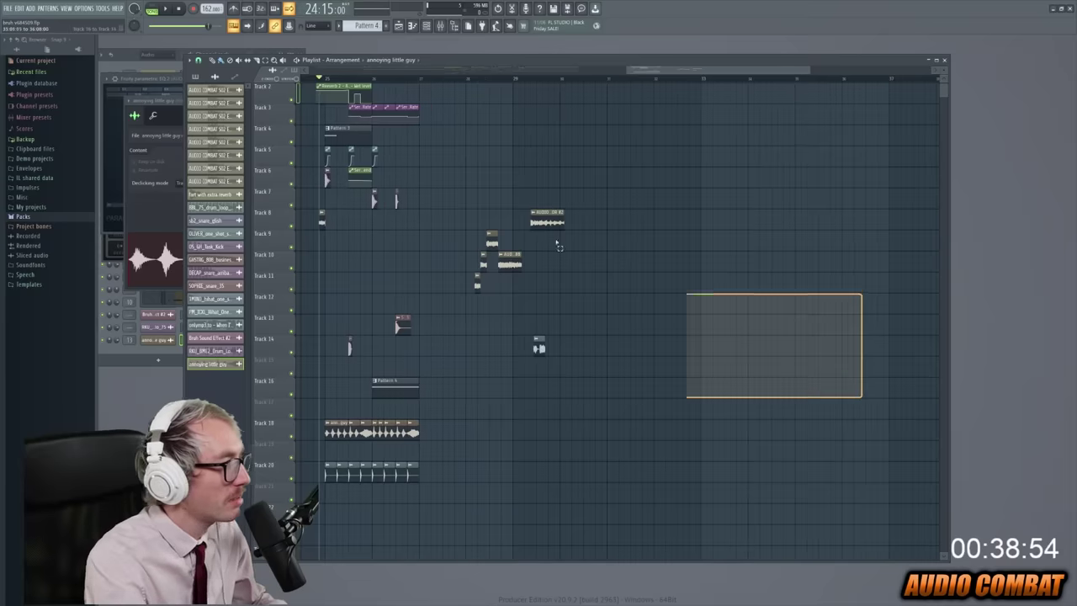
left_click_drag(558, 245, 464, 187)
left_click_drag(509, 264, 862, 285)
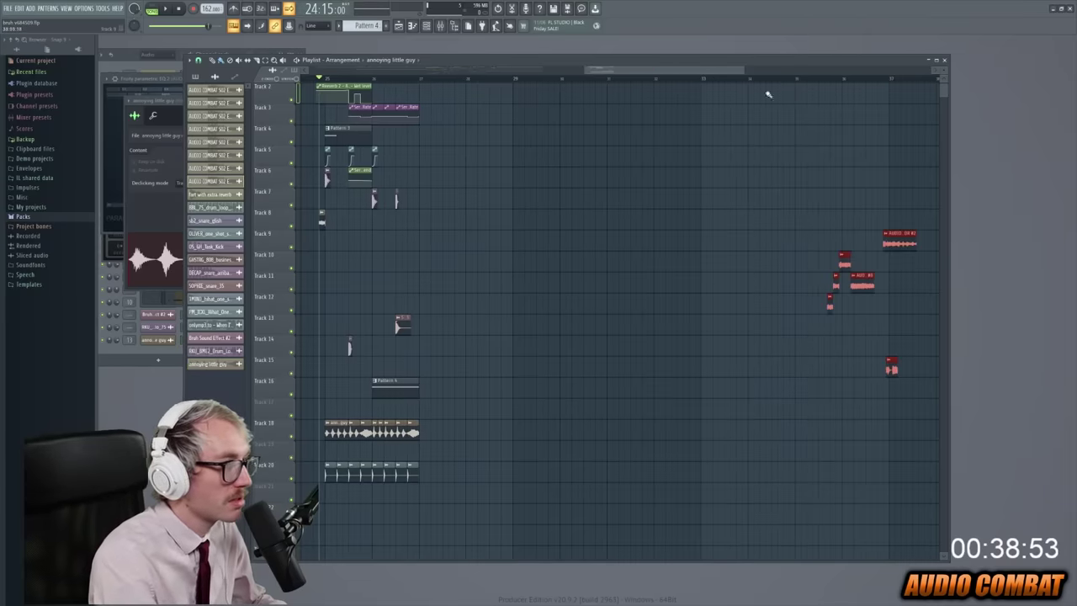
Select all clips in bar 26 across the tracks and duplicate them into bar 27
scroll(769, 90, "left", 2)
scroll(650, 443, "down", 5)
left_click_drag(690, 445, 481, 82)
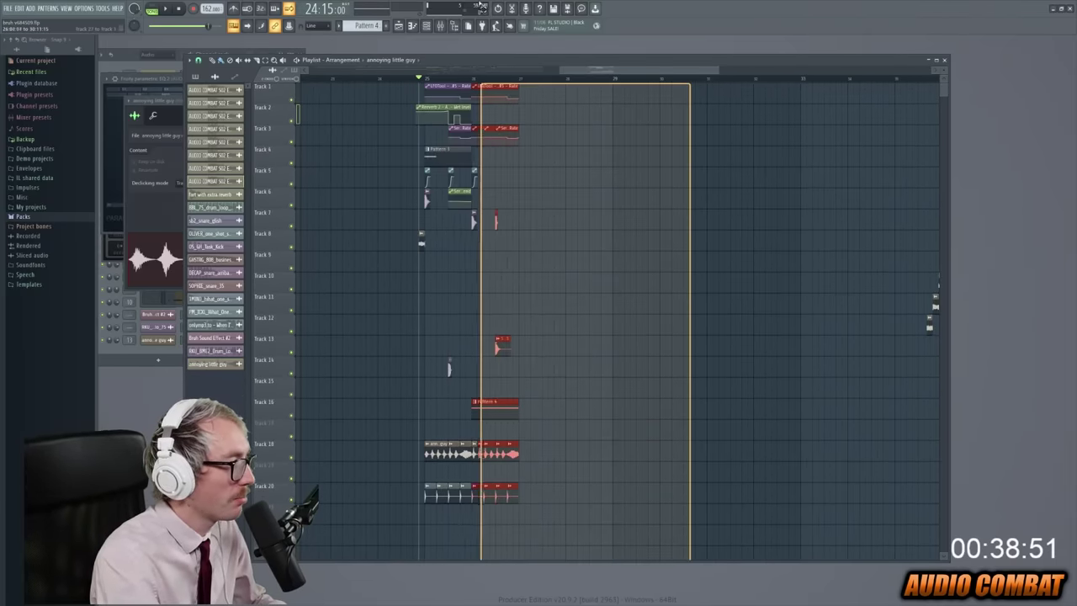
left_click_drag(478, 7, 479, 10)
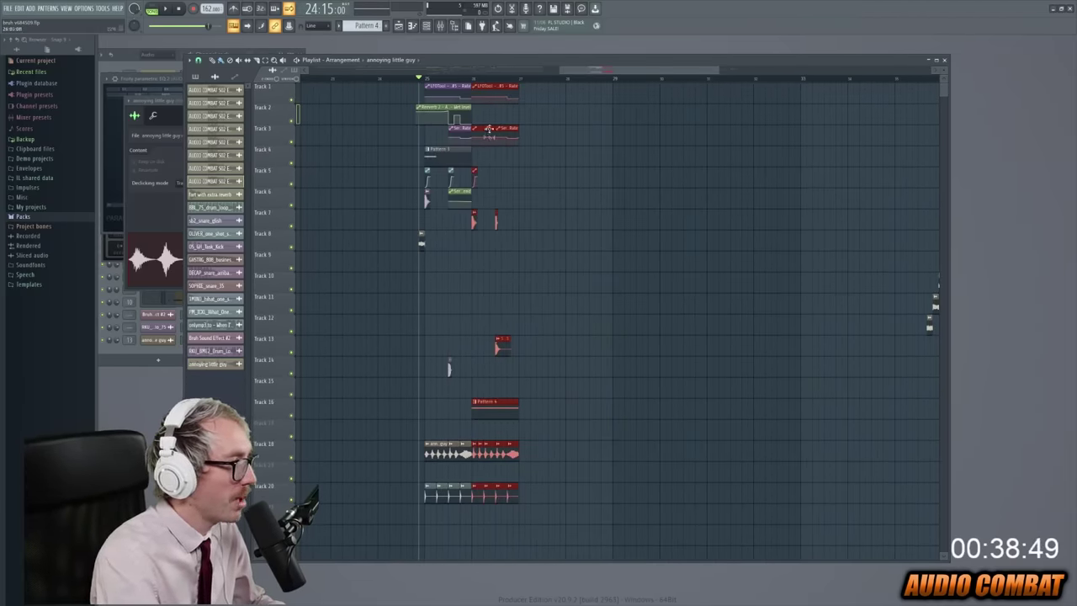
key("ctrl+b")
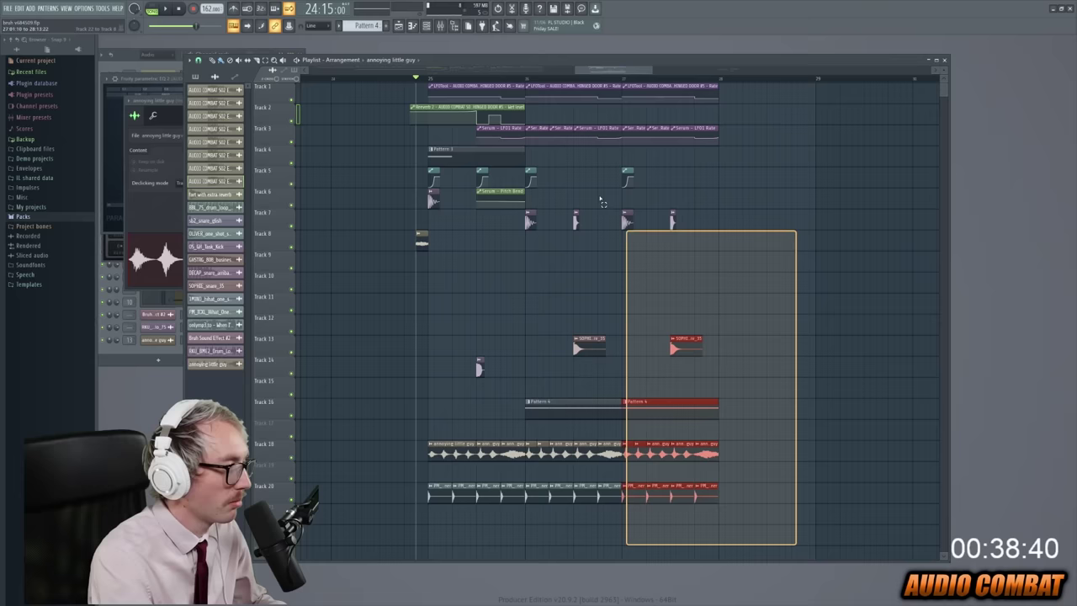
Duplicate the clips of bars 26 and 27 and align the copies to start at bar 28
left_click_drag(603, 203, 525, 82)
key("ctrl+b")
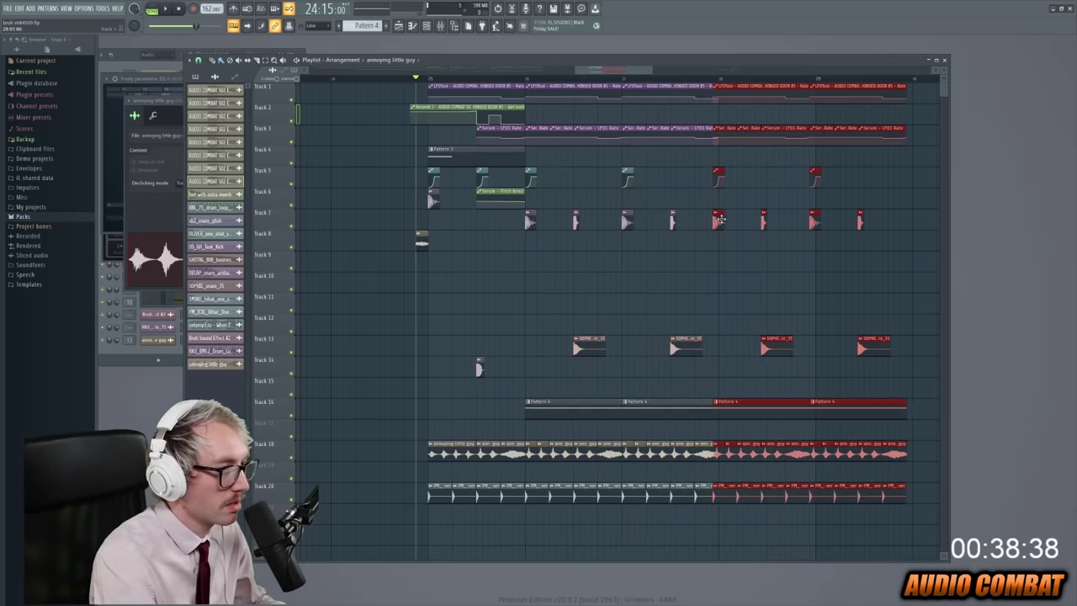
left_click_drag(720, 220, 723, 220)
Select and delete the surplus duplicated clips in bar 29
scroll(780, 285, "down", 3)
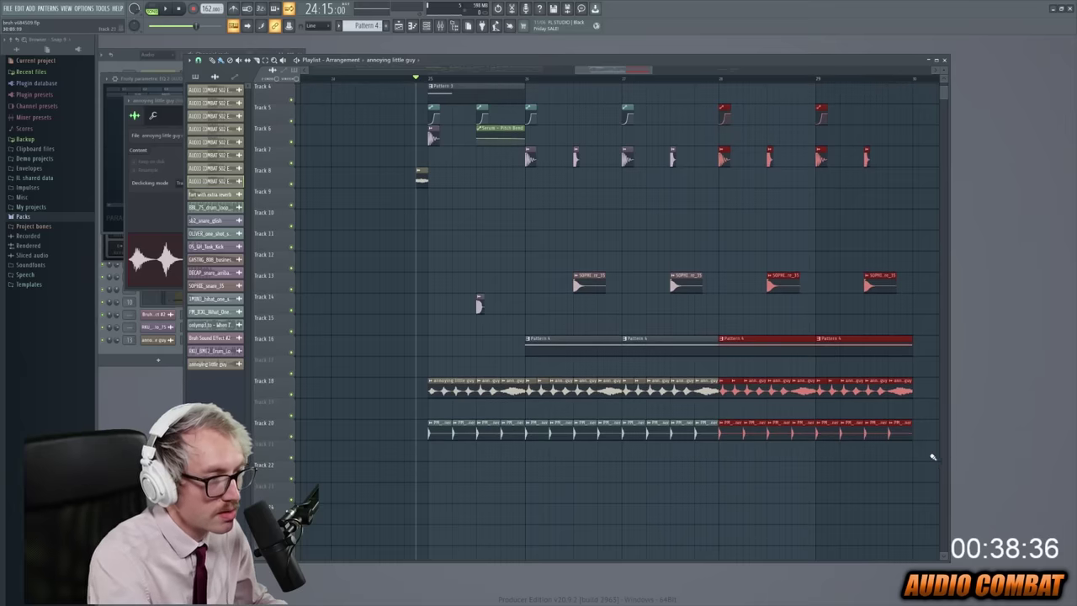
left_click_drag(932, 457, 866, 165)
key("Delete")
scroll(720, 209, "up", 3)
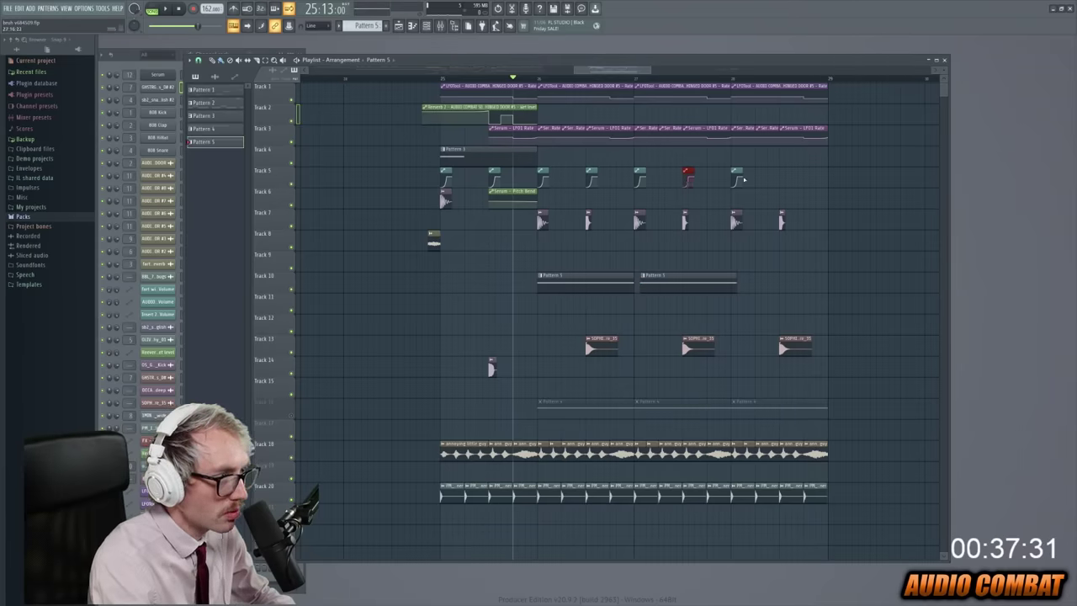
Play back the drop to audition the GHSTRG_808_business_D# notes in Pattern 5
key("space")
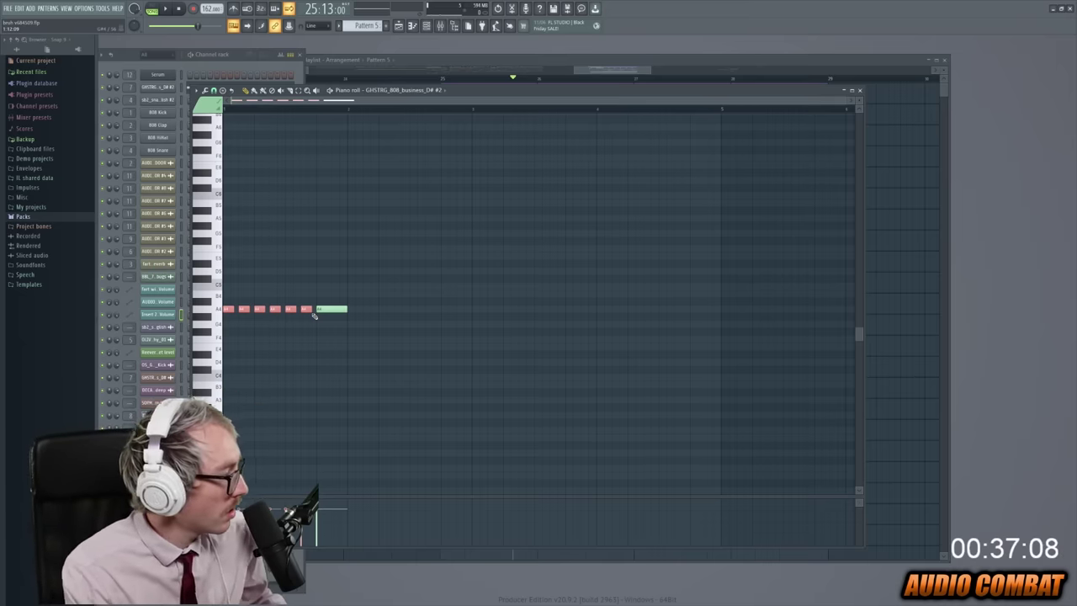
key("space")
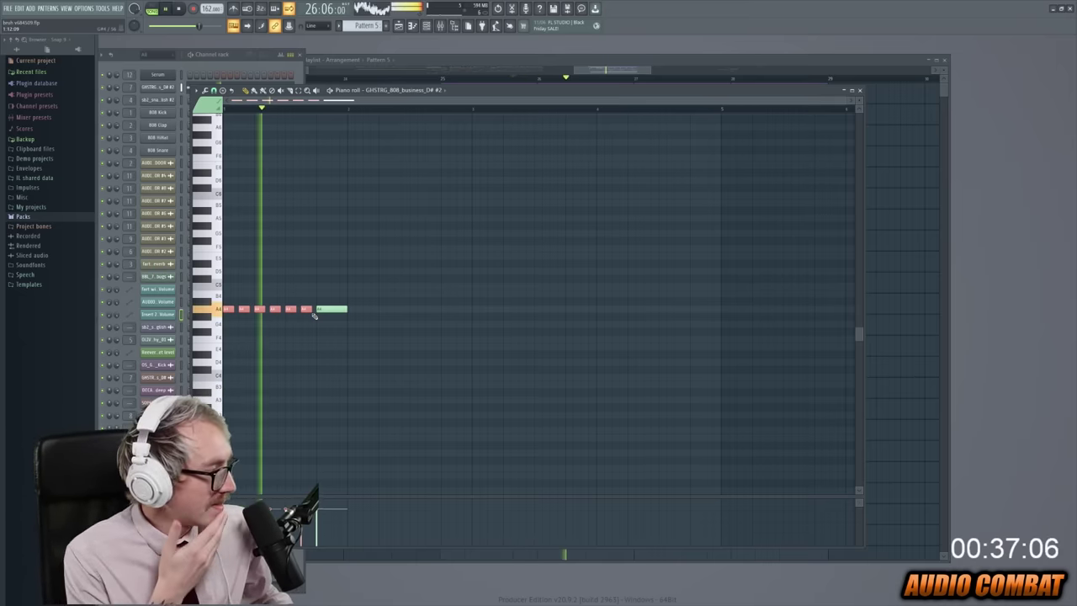
key("space")
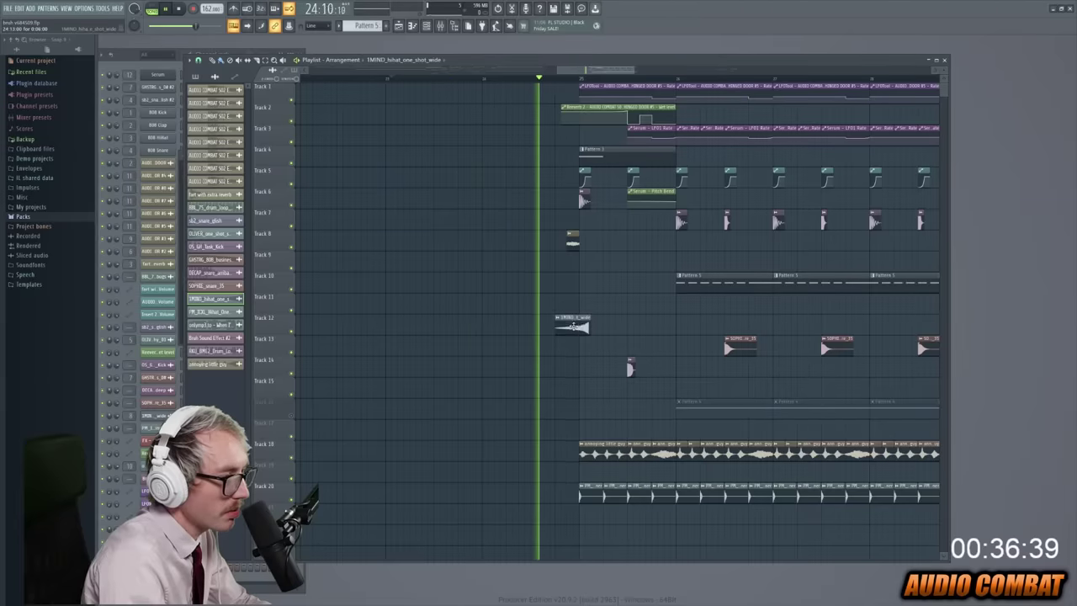
Move the reversed 1MIND hi-hat clip on track 12 slightly earlier so it leads into bar 25
left_click_drag(573, 326, 566, 326)
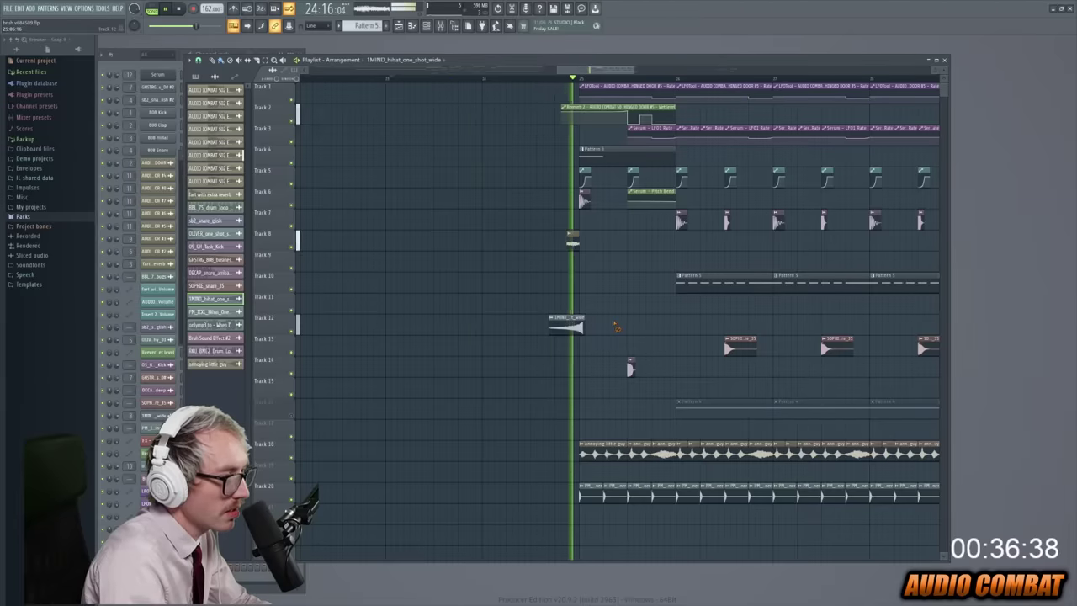
key("space")
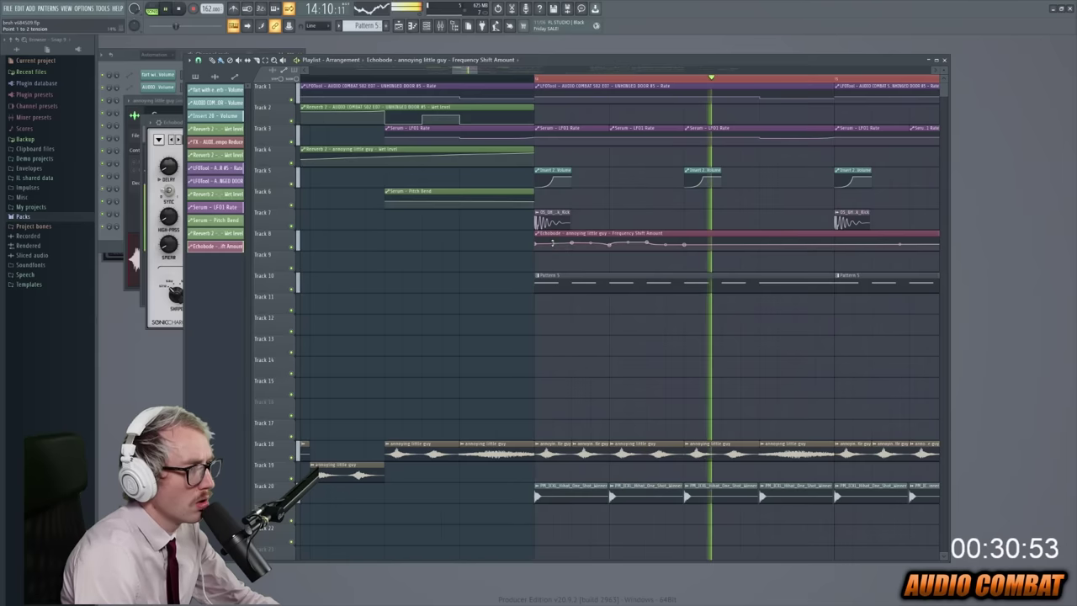
Slice the Echobode frequency shift automation clip on track 8 at the middle of bar 14 and at bar 15
left_click(686, 238)
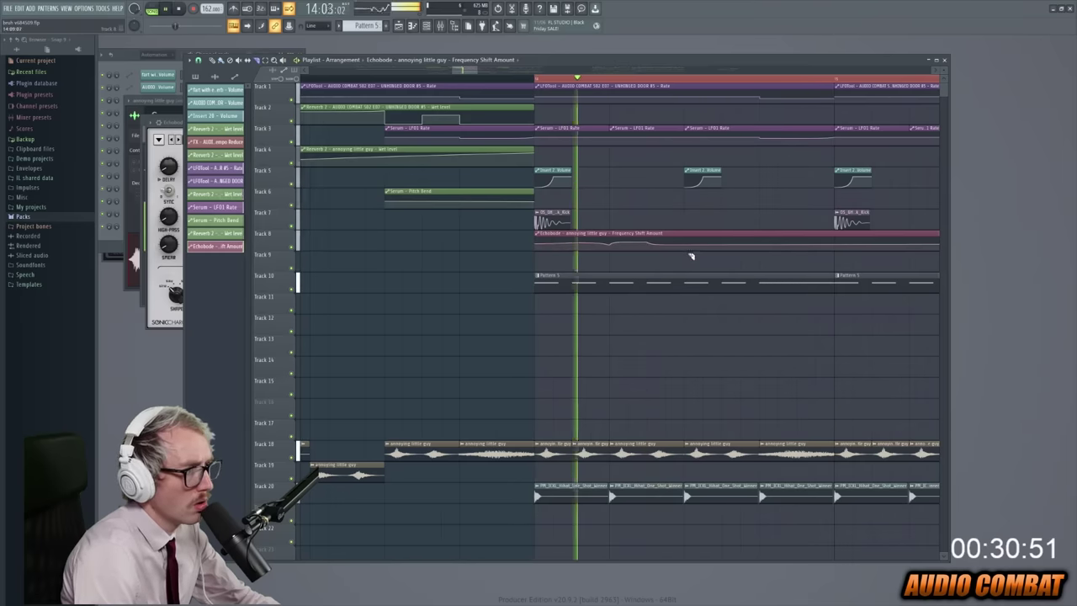
left_click(831, 234)
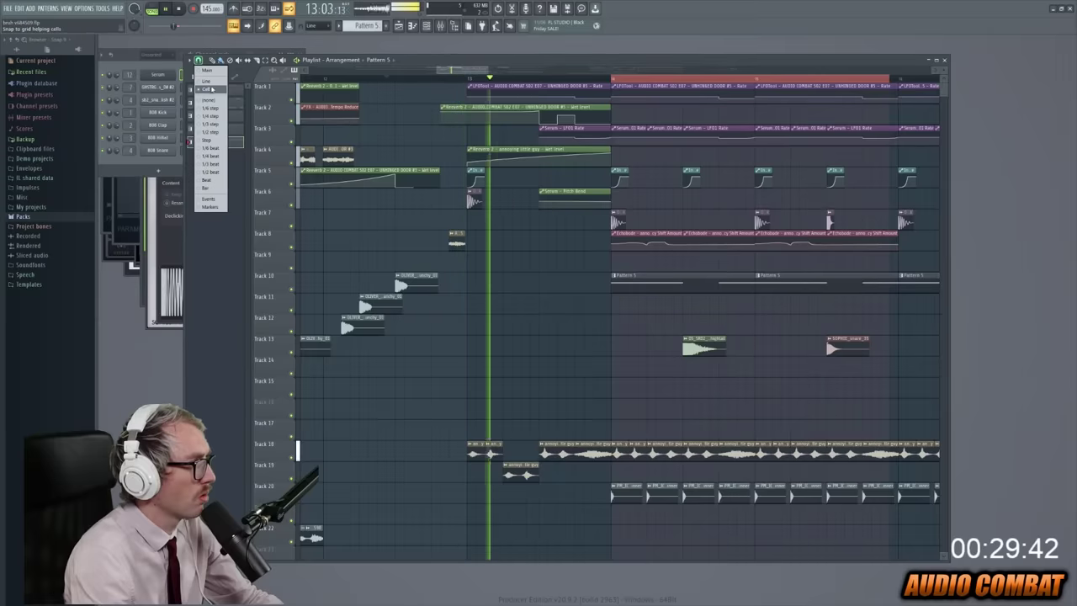
Set the playlist snap to Cell and extend the Echobode frequency shift automation from bar 16 with a duplicate
left_click(212, 88)
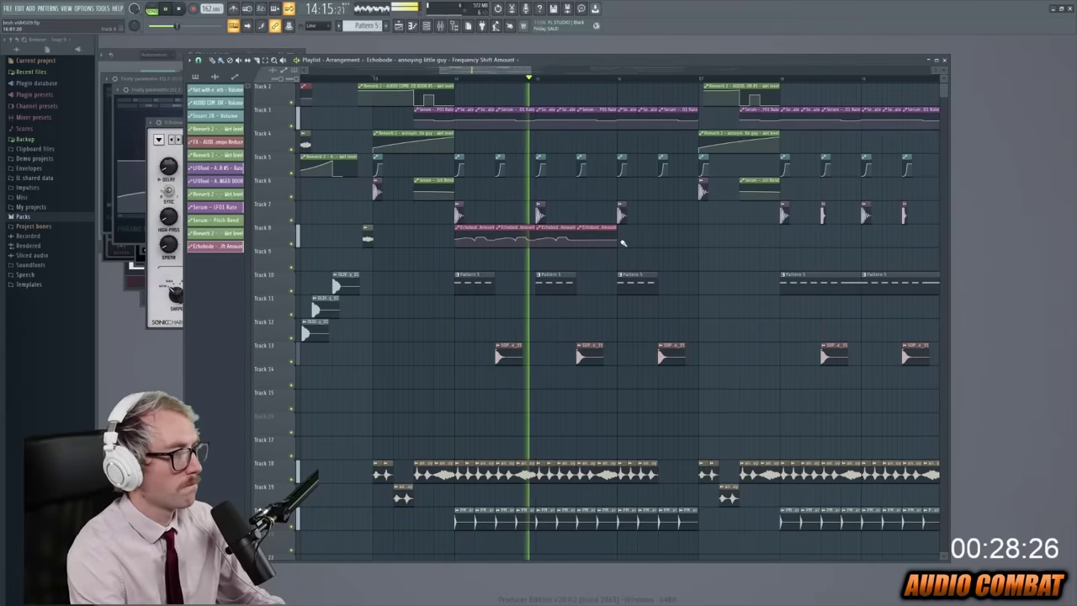
key("ctrl+b")
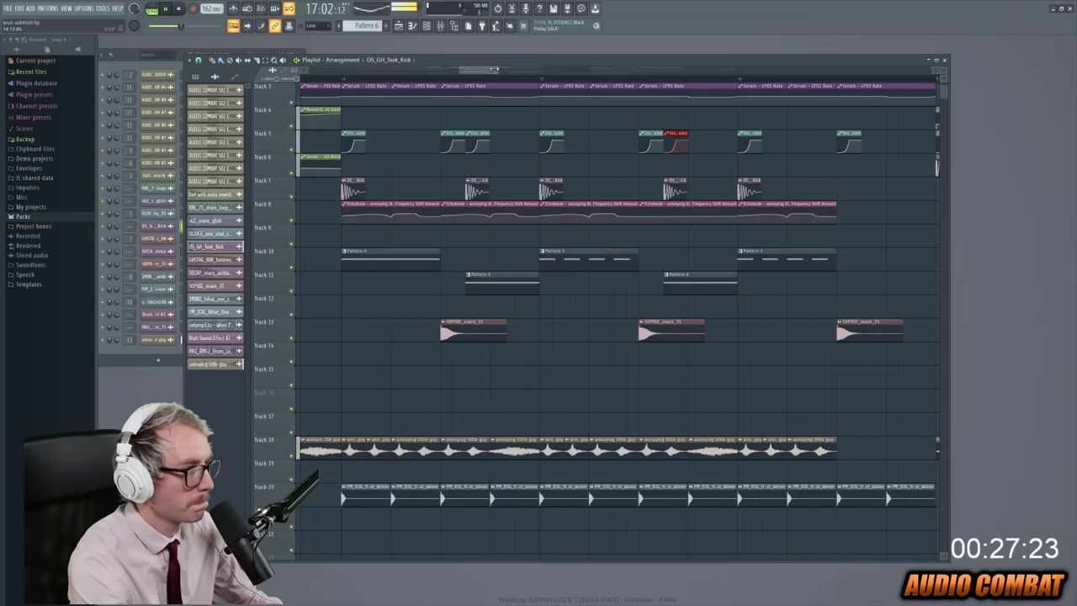
Close the acapella's sampler settings and play back the "When I'm Clownin'" acapella clip on track 28 with its lead-in from bar 12
scroll(376, 79, "down", 3)
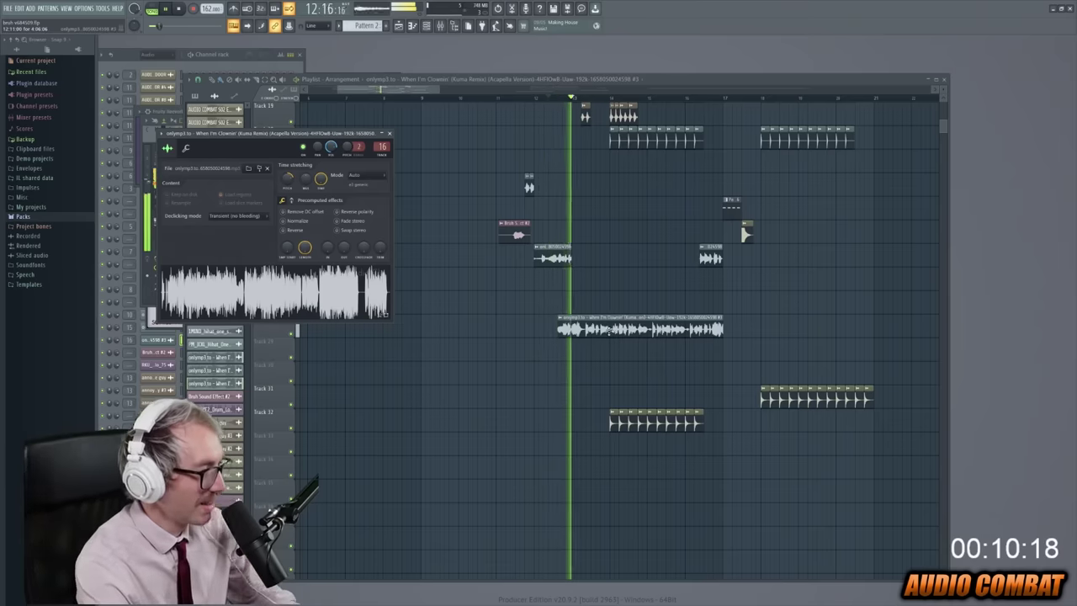
key("space")
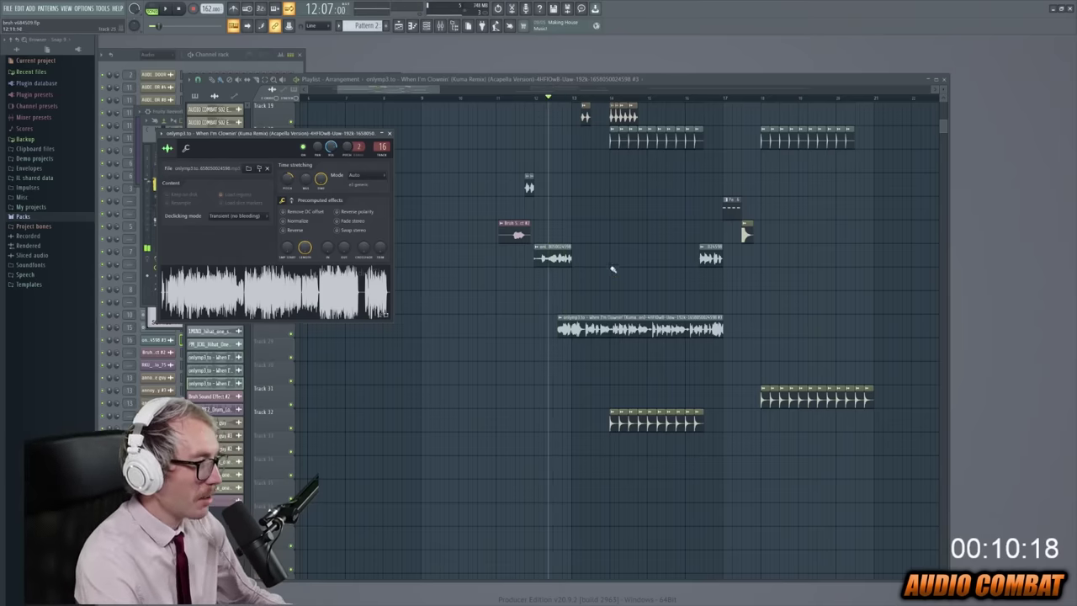
key("Escape")
key("space")
key("F9")
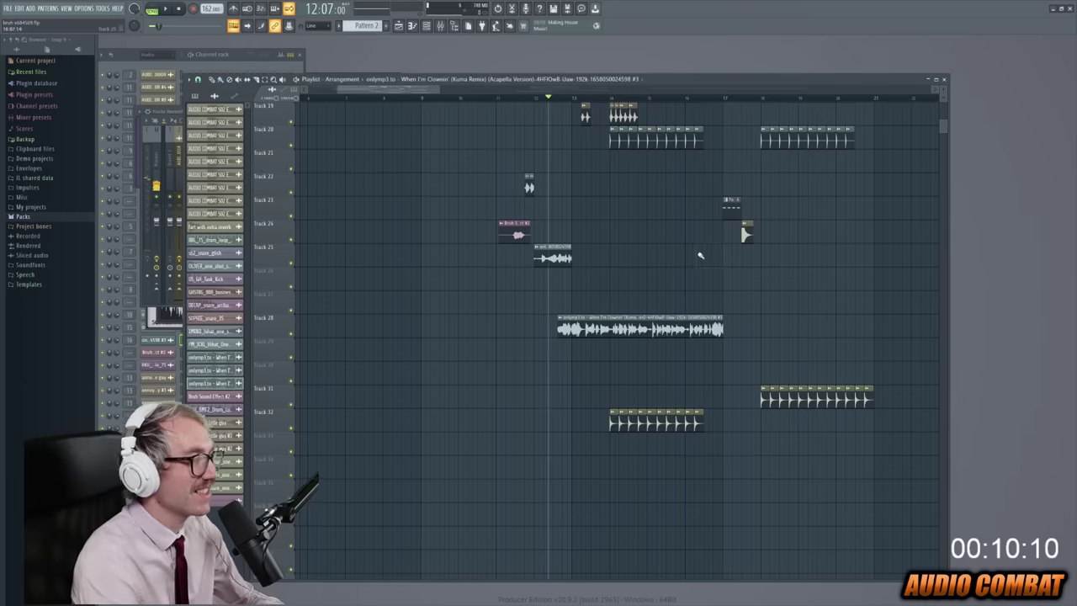
scroll(668, 257, "up", 2)
scroll(668, 257, "down", 2)
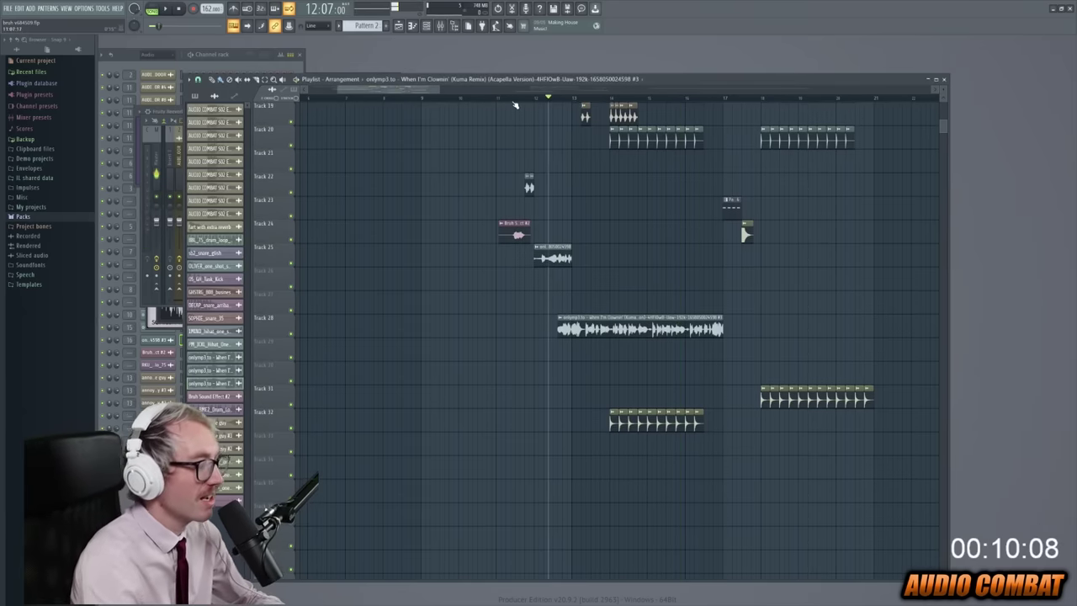
key("space")
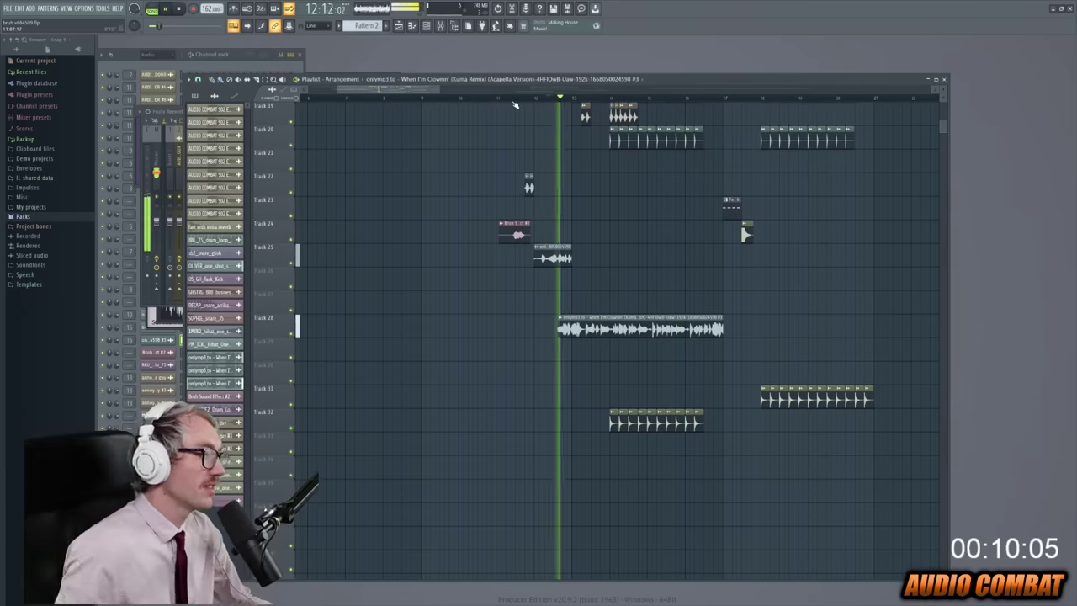
key("space")
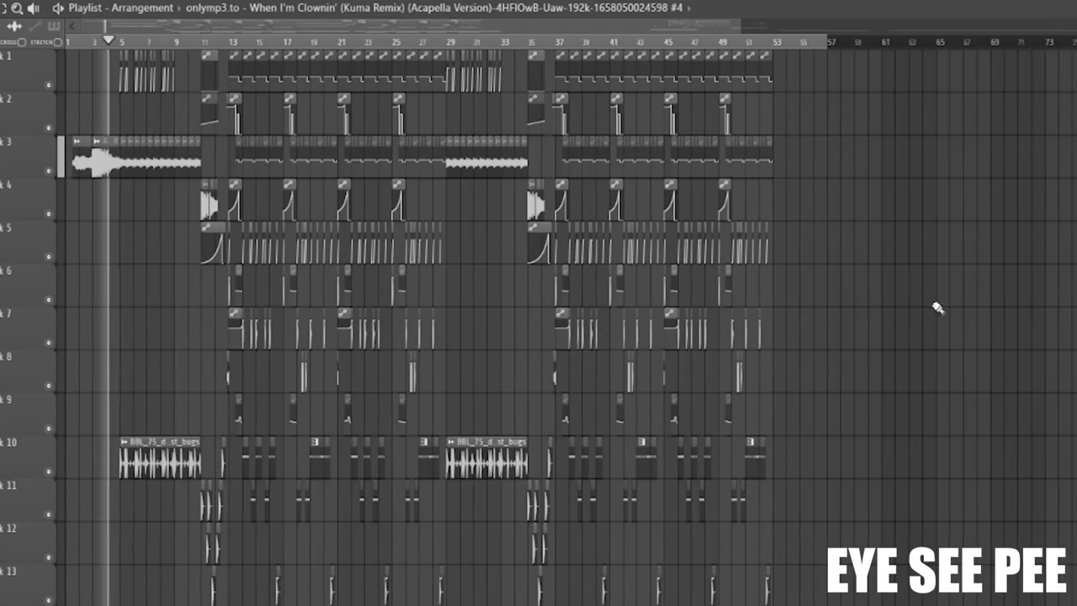
left_click_drag(728, 24, 505, 84)
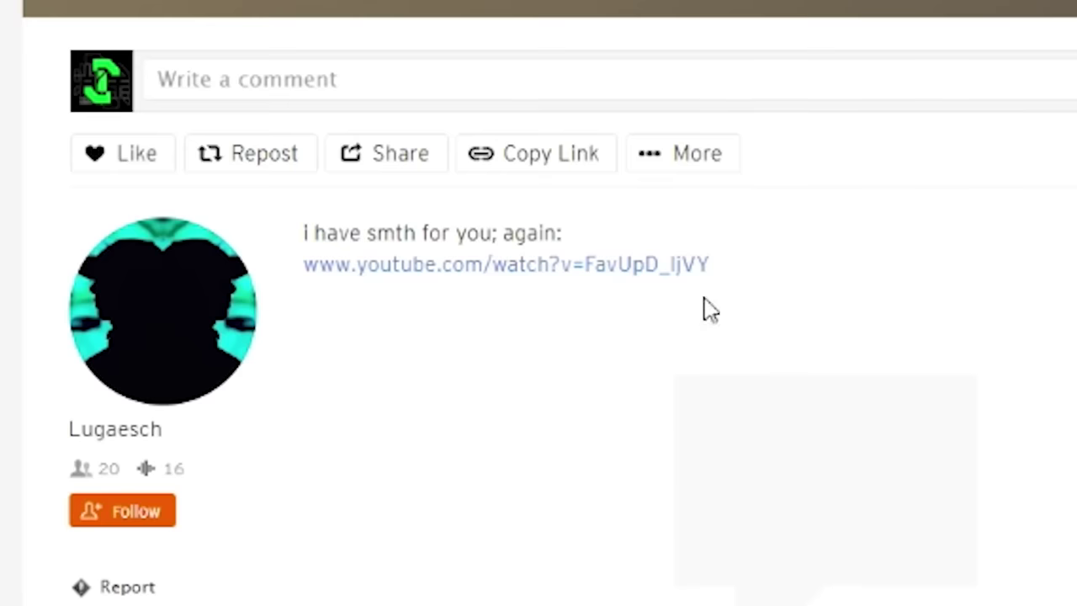
In SoundCloud, open the YouTube link in the track description and play the submission "i had maybe an hour so boo hoo bad mixing dorhinge"
left_click(550, 272)
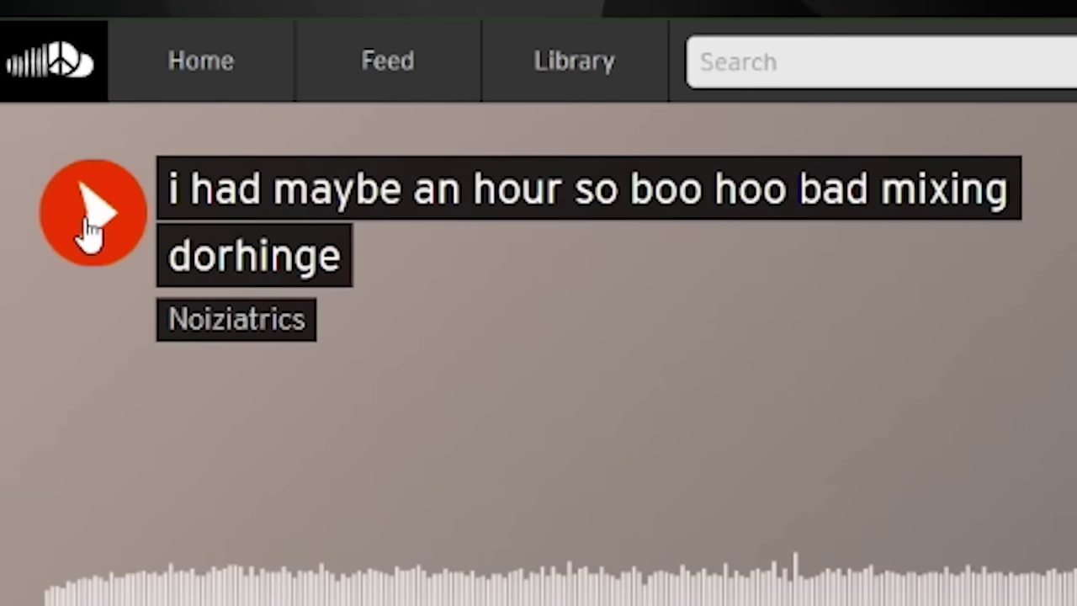
left_click(89, 232)
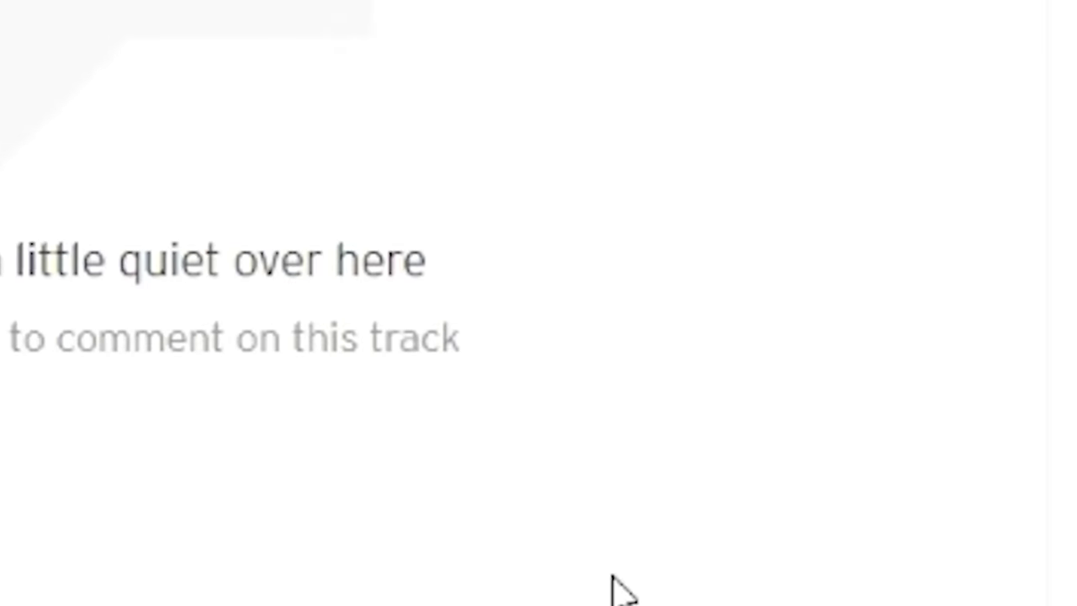
mouse_move(555, 523)
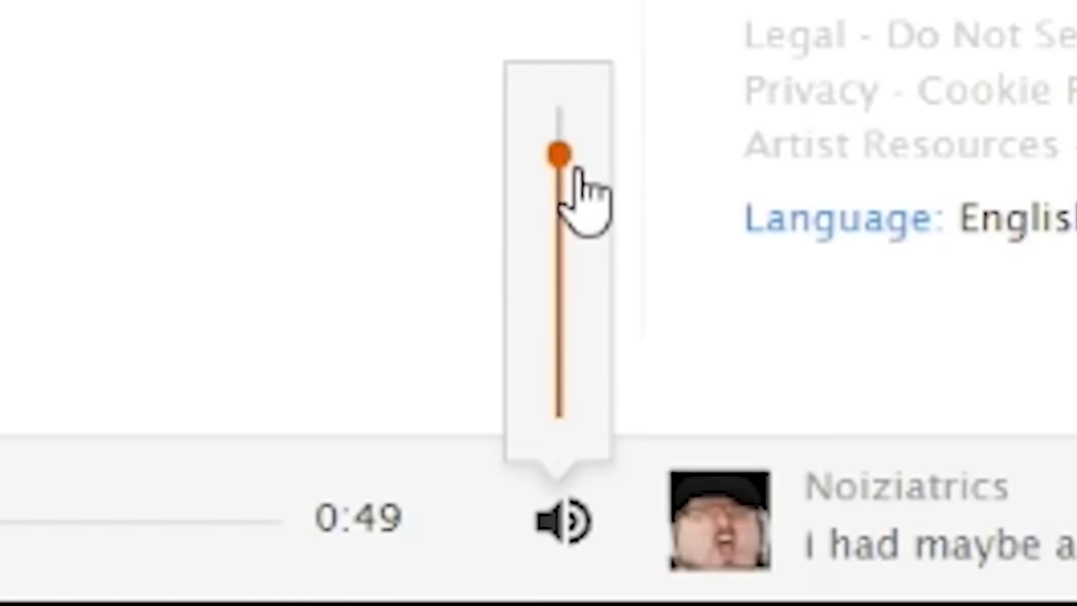